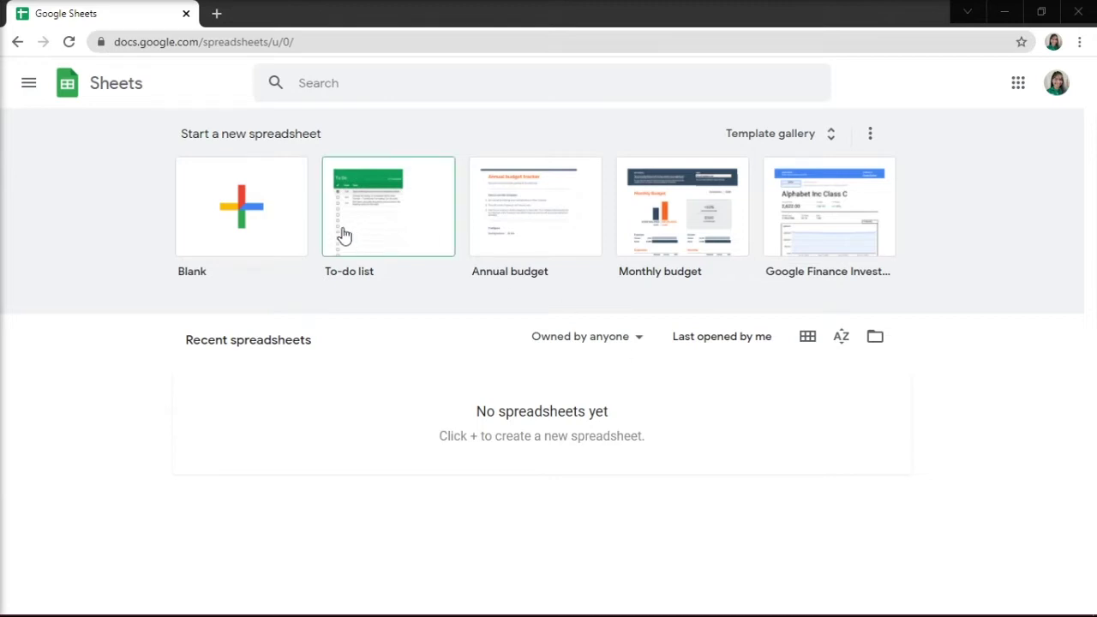
Create a blank spreadsheet and delete columns H through Z.
left_click(302, 229)
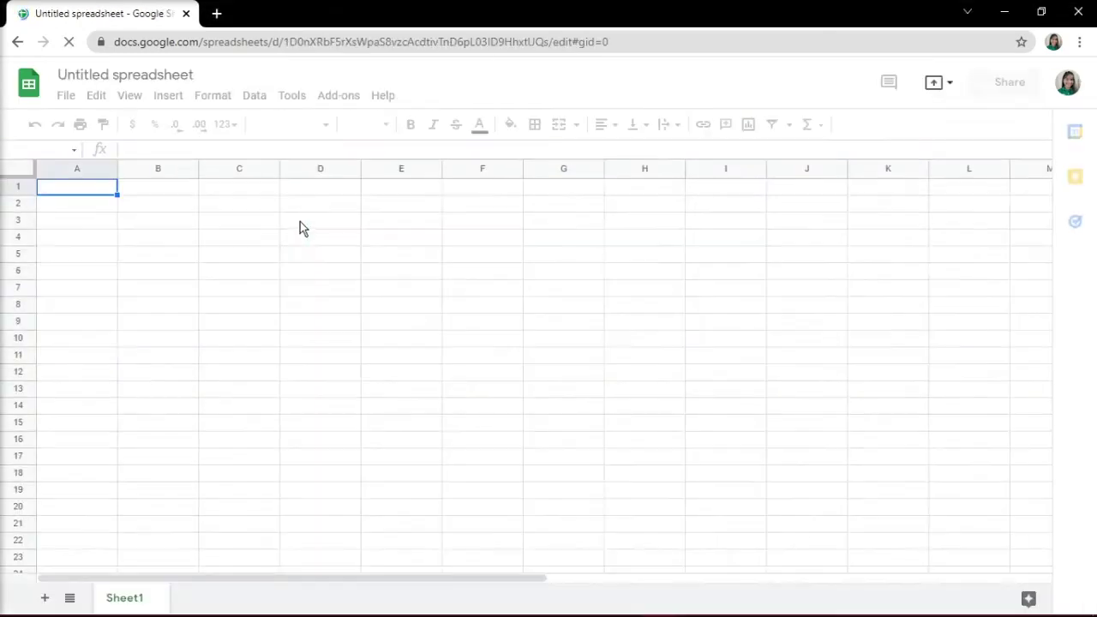
left_click_drag(451, 580, 583, 588)
left_click_drag(340, 187, 953, 194)
left_click_drag(680, 585, 985, 332)
right_click(801, 194)
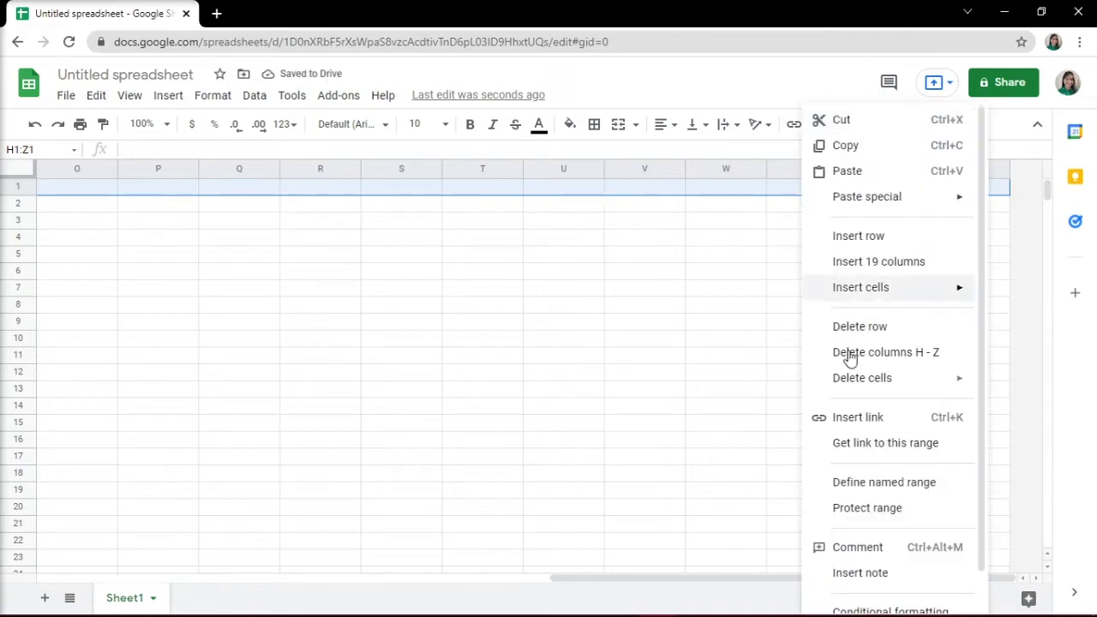
left_click(896, 364)
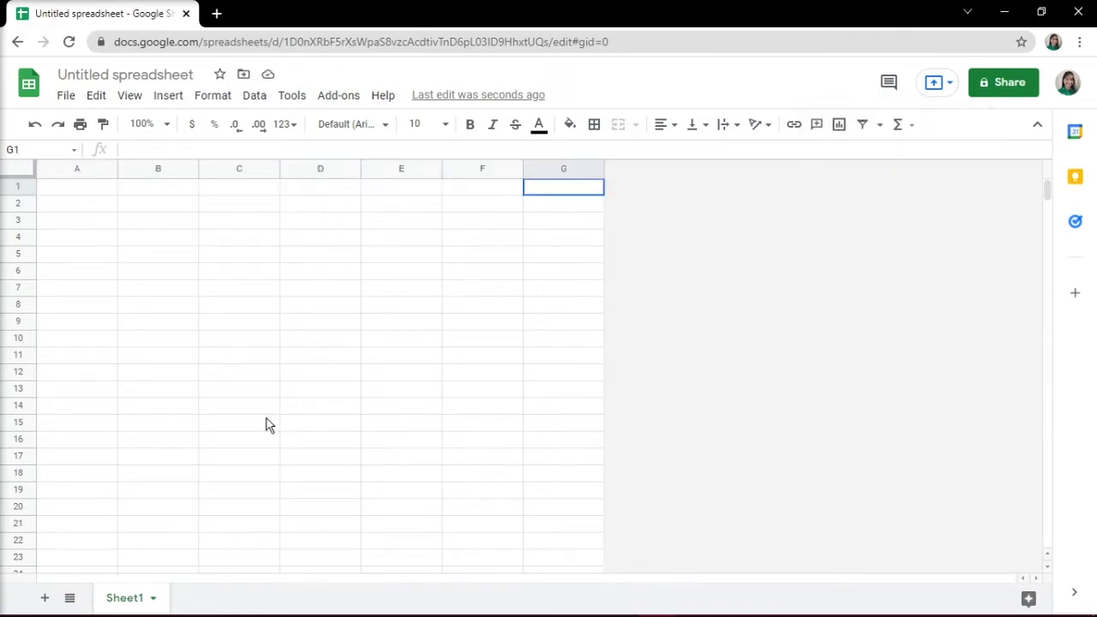
Enter January 2022 in cell A1 and merge A1:G1 into one title cell.
left_click(85, 194)
double_click(87, 188)
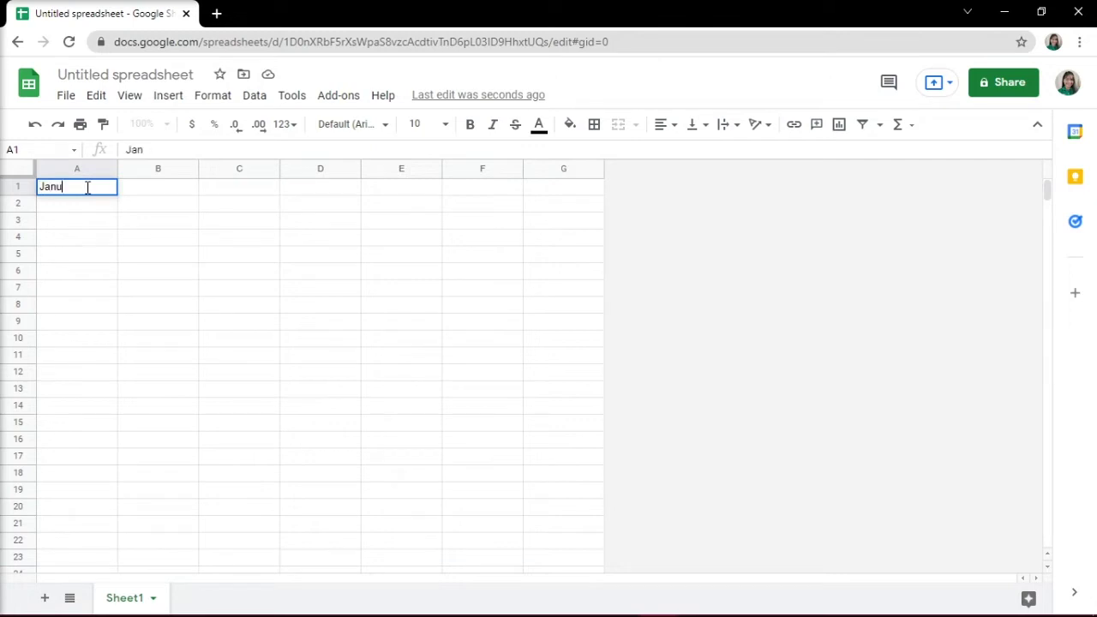
type("January 2022")
left_click(108, 194)
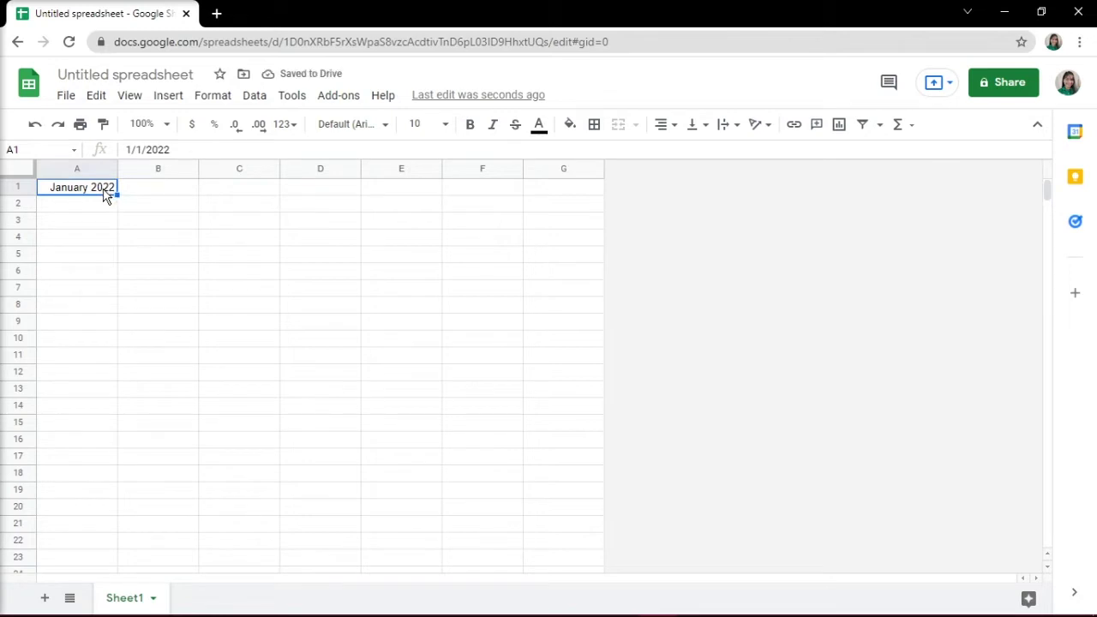
left_click_drag(108, 196, 581, 196)
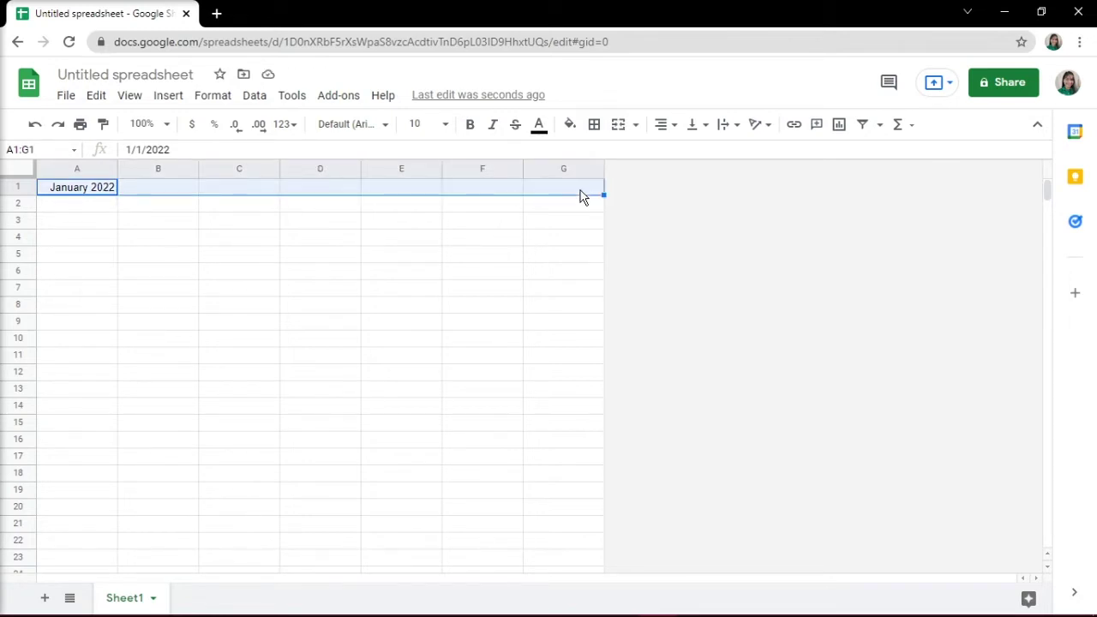
left_click(621, 126)
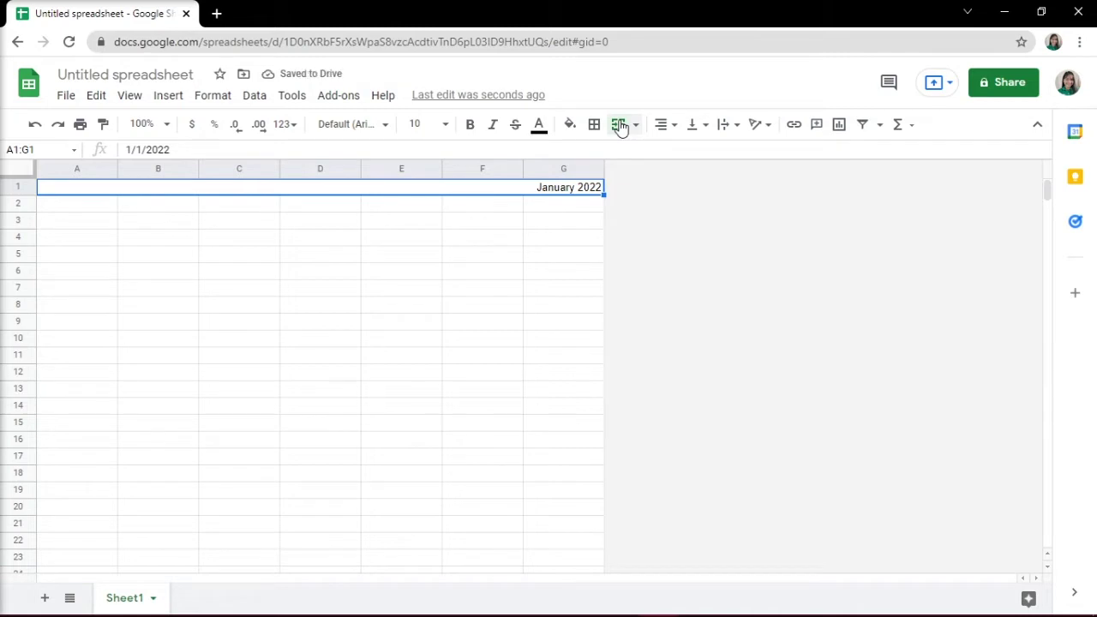
Format the January 2022 title in Anton, size 18, centered horizontally.
key("Return")
left_click(385, 124)
left_click(351, 364)
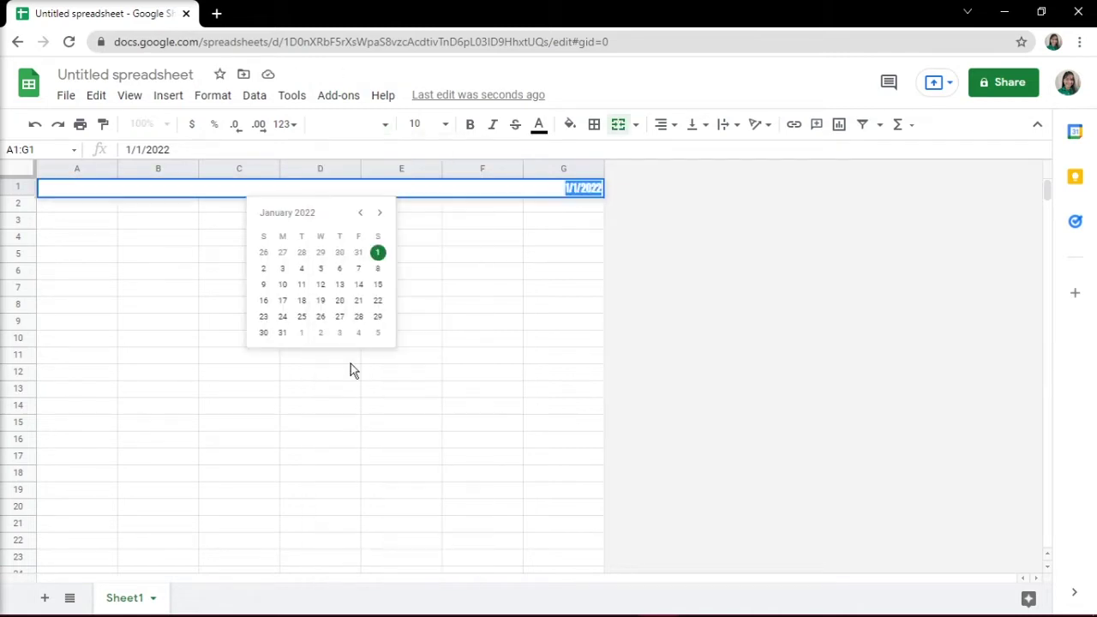
left_click(425, 124)
left_click(417, 357)
left_click(665, 124)
left_click(681, 151)
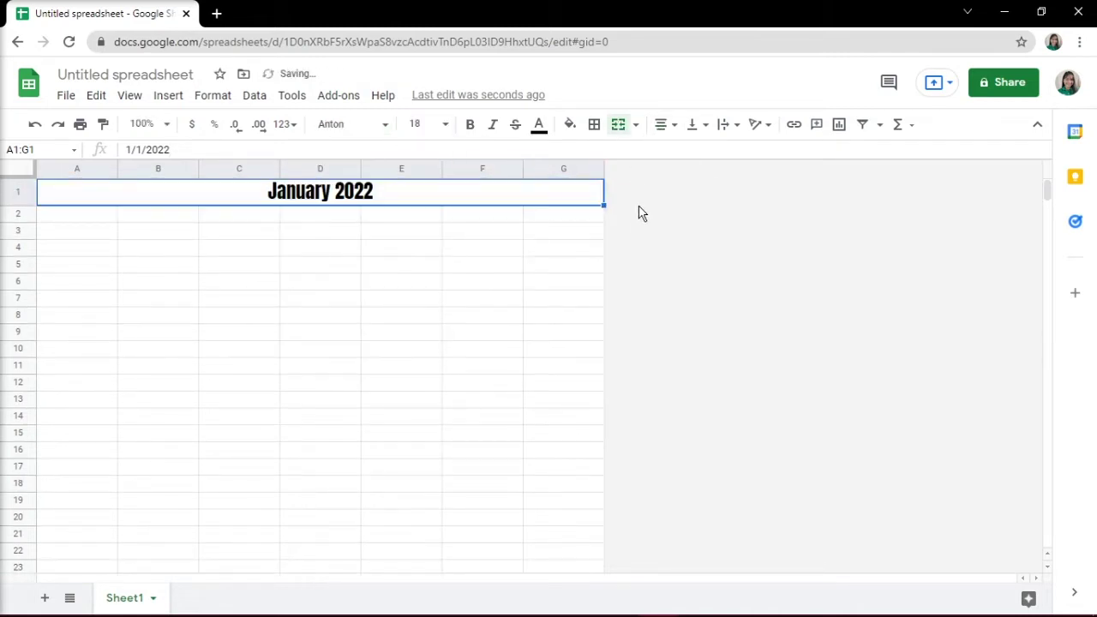
left_click(464, 229)
Enter =TEXT(COLUMN(),"DDDD") in A2 and fill the formula across to G2.
left_click(103, 216)
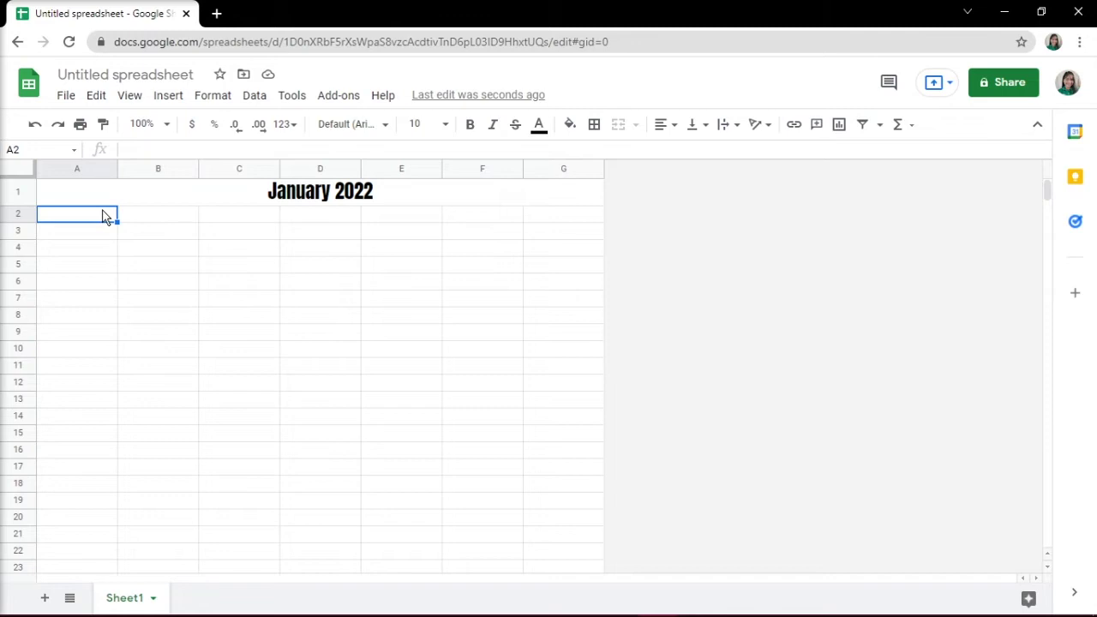
double_click(103, 216)
type("=TEXT")
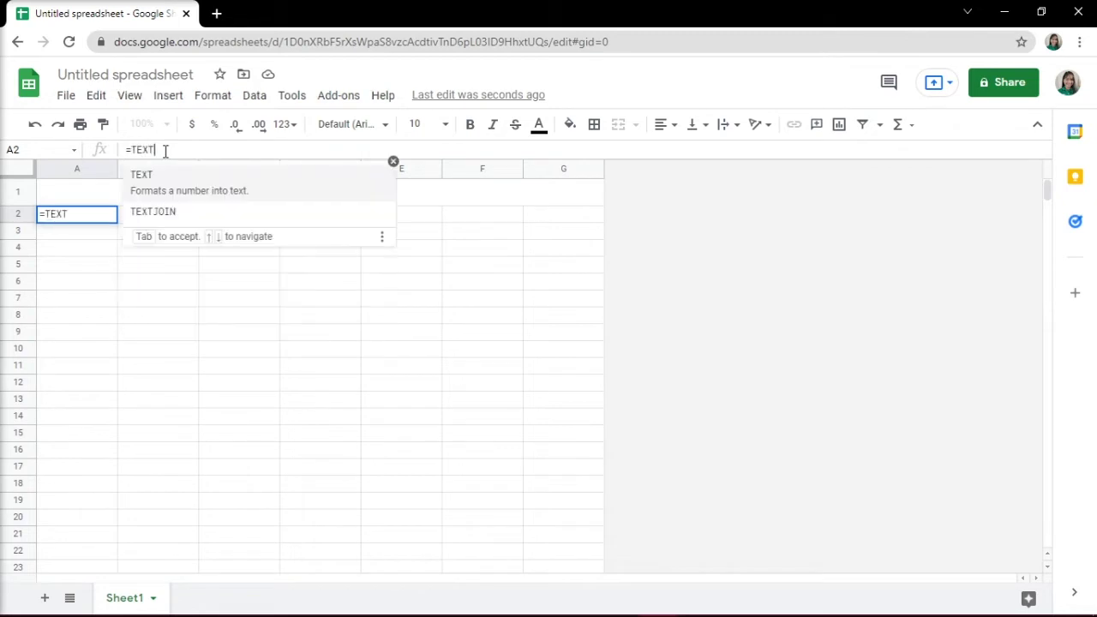
type("(COL")
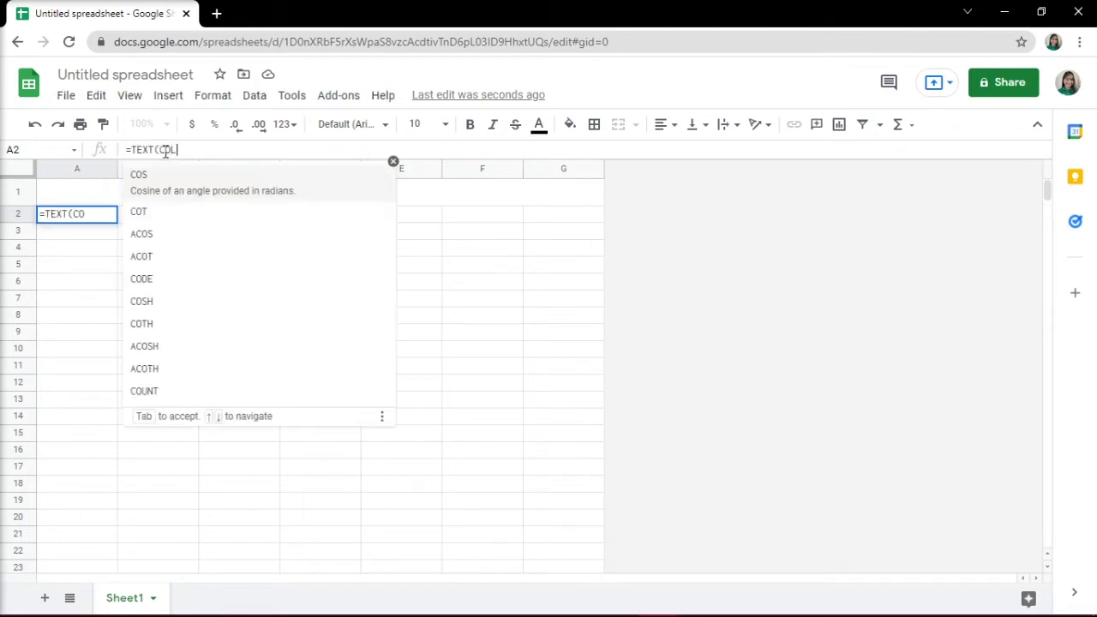
type("UMN()")
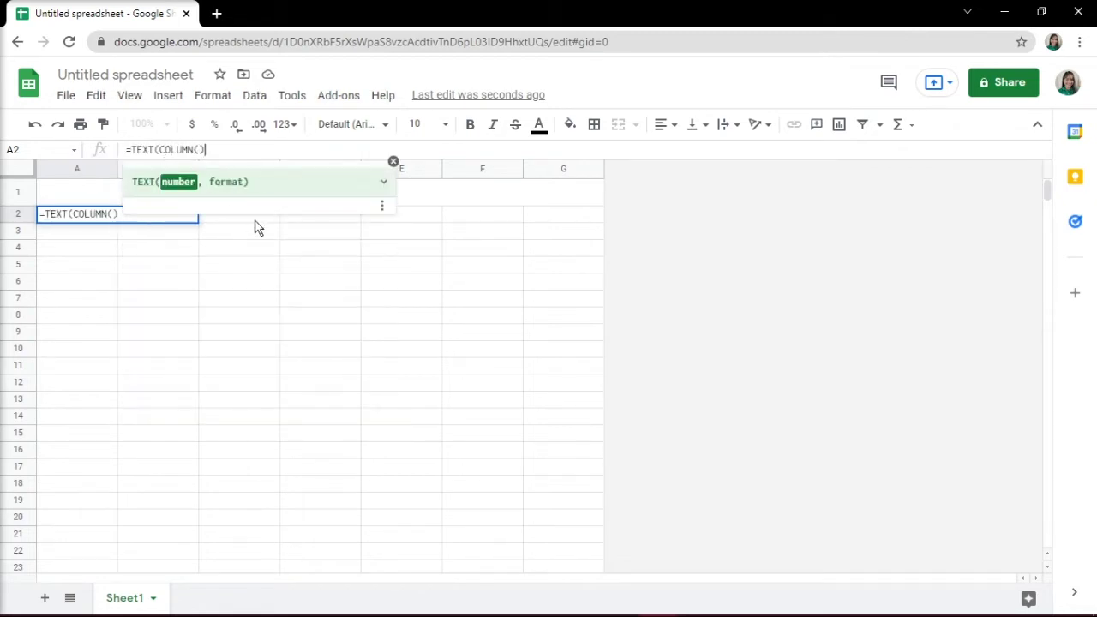
type(",\"DDDD")
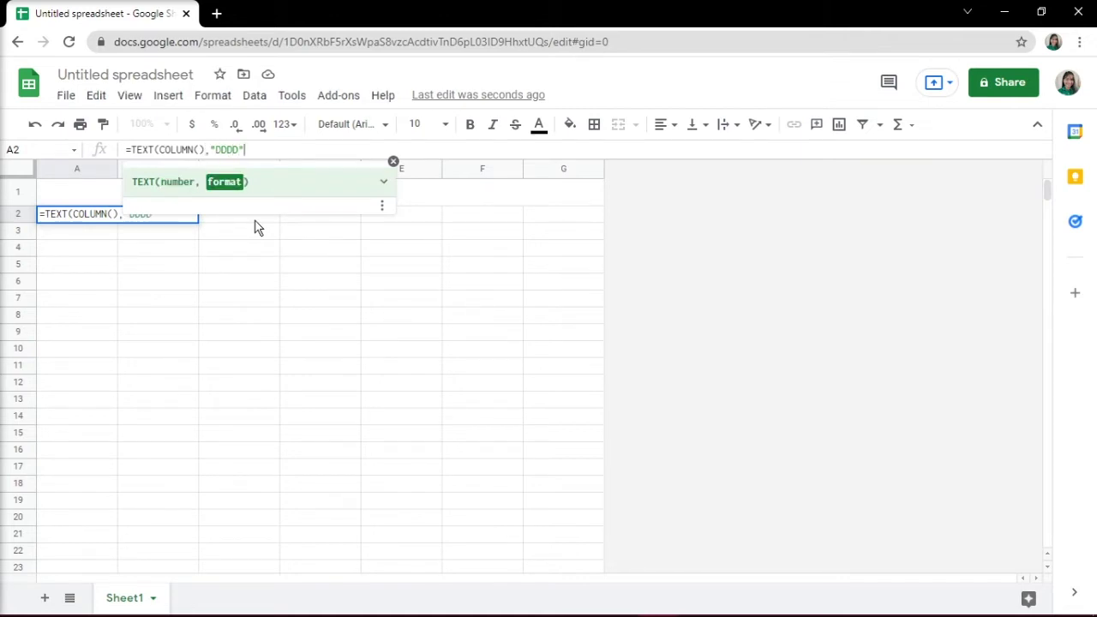
type("\")")
key("Return")
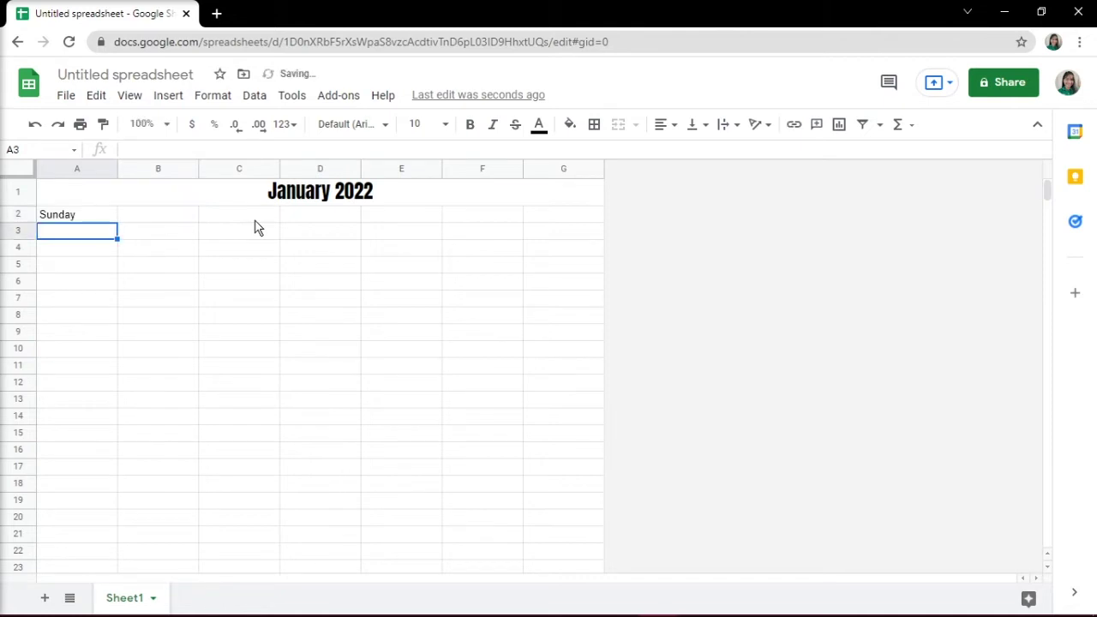
left_click(110, 216)
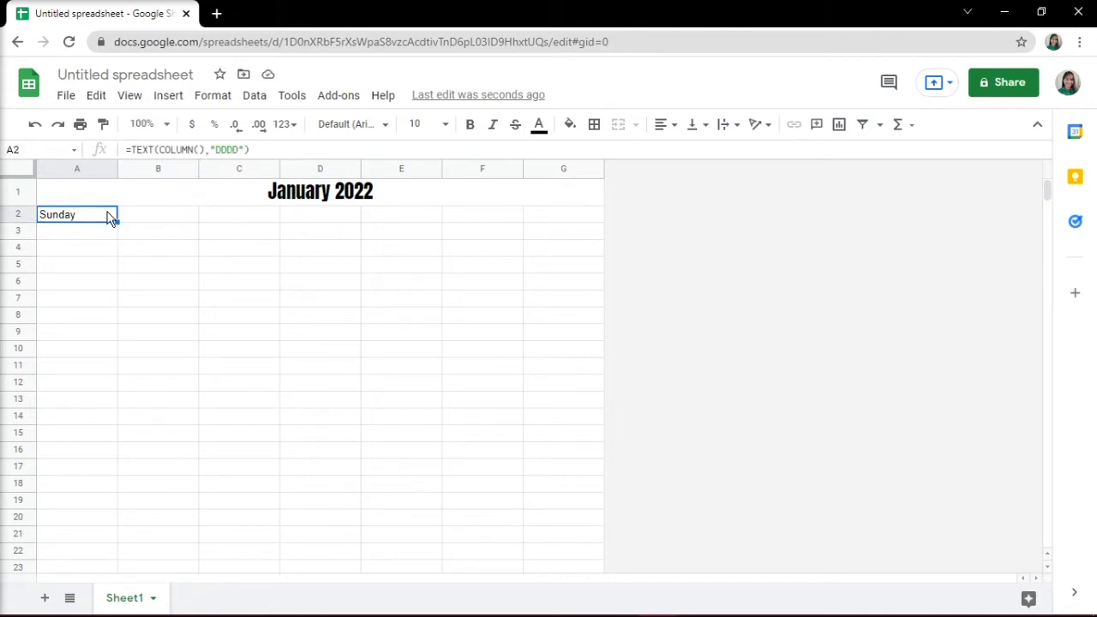
left_click_drag(117, 221, 542, 220)
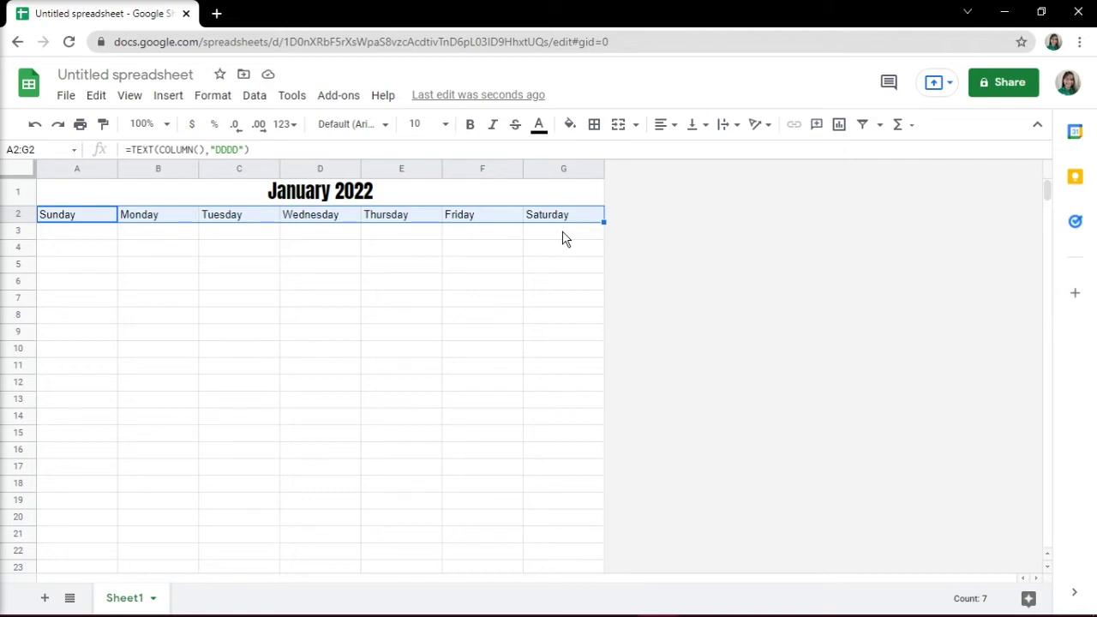
Format the weekday headers A2:G2 in Bebas Neue, size 12, centered horizontally.
left_click(369, 131)
left_click(374, 311)
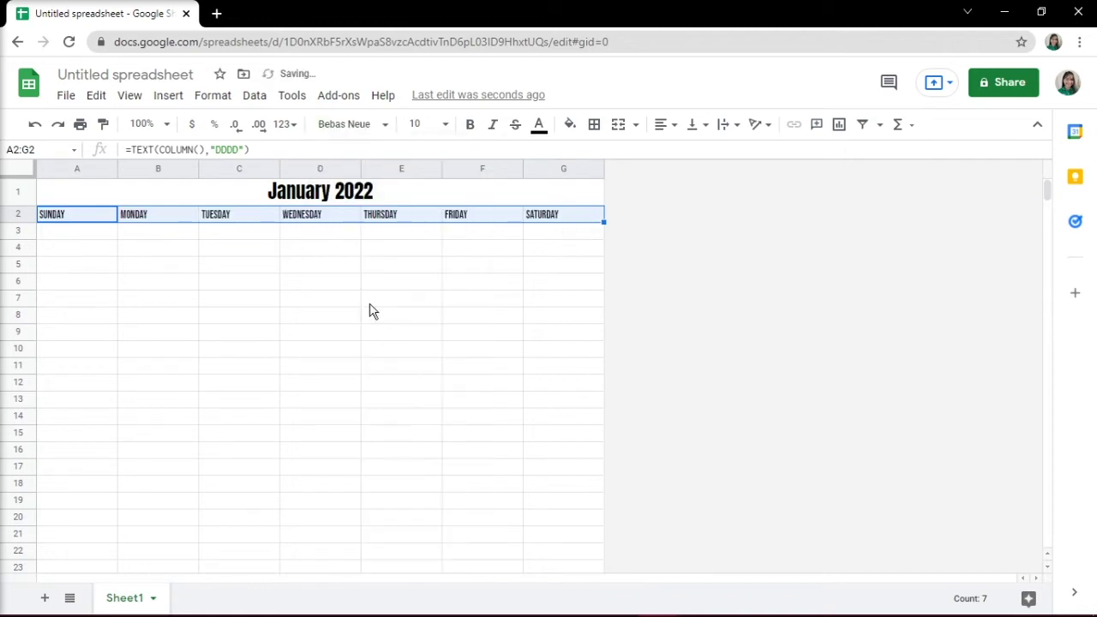
left_click(445, 125)
left_click(406, 331)
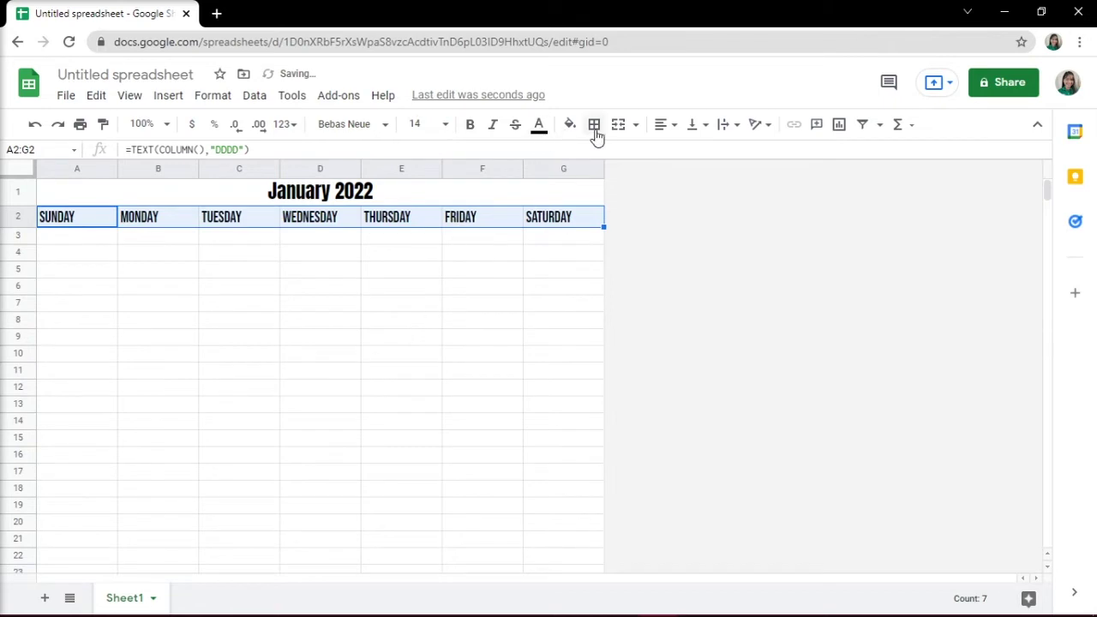
left_click(667, 125)
left_click(684, 154)
left_click(416, 124)
left_click(420, 308)
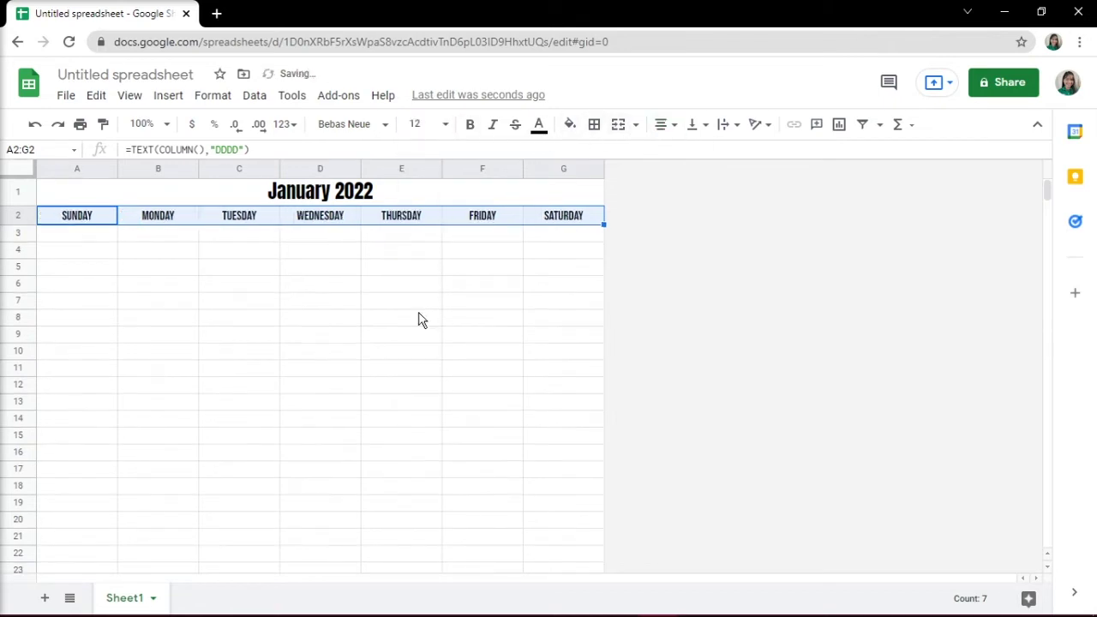
Fill the weekday header row with grey and the title row with light orange.
left_click(571, 125)
left_click(677, 167)
left_click(443, 196)
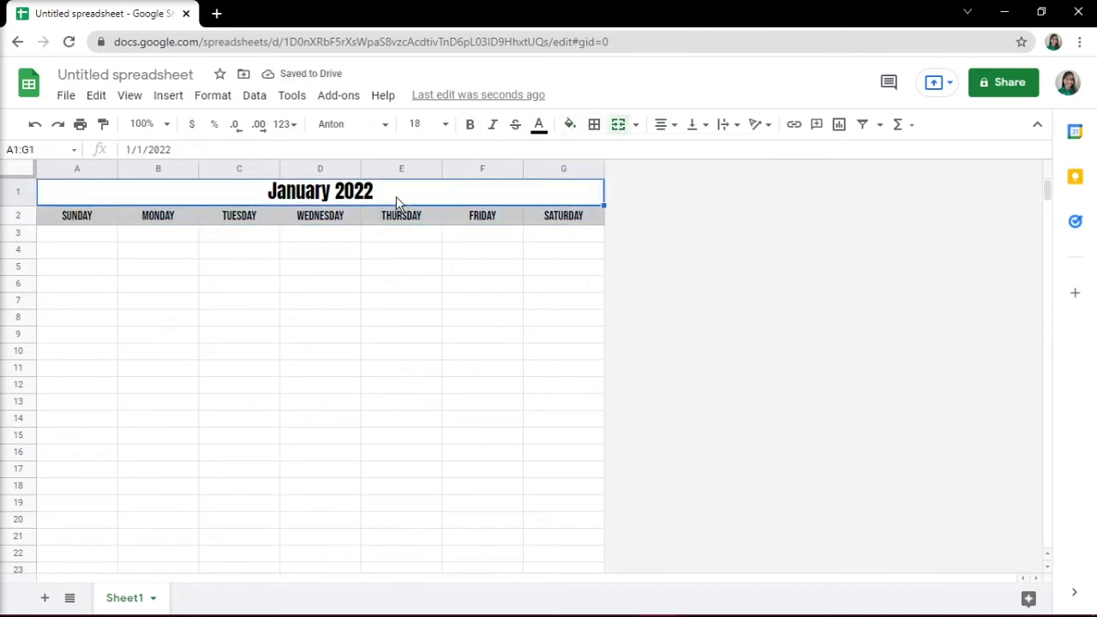
left_click(570, 124)
left_click(610, 294)
left_click(482, 232)
Enter January dates 1 in G3, 2 to 8 across row 5, and 9 to 15 across row 7.
left_click(549, 238)
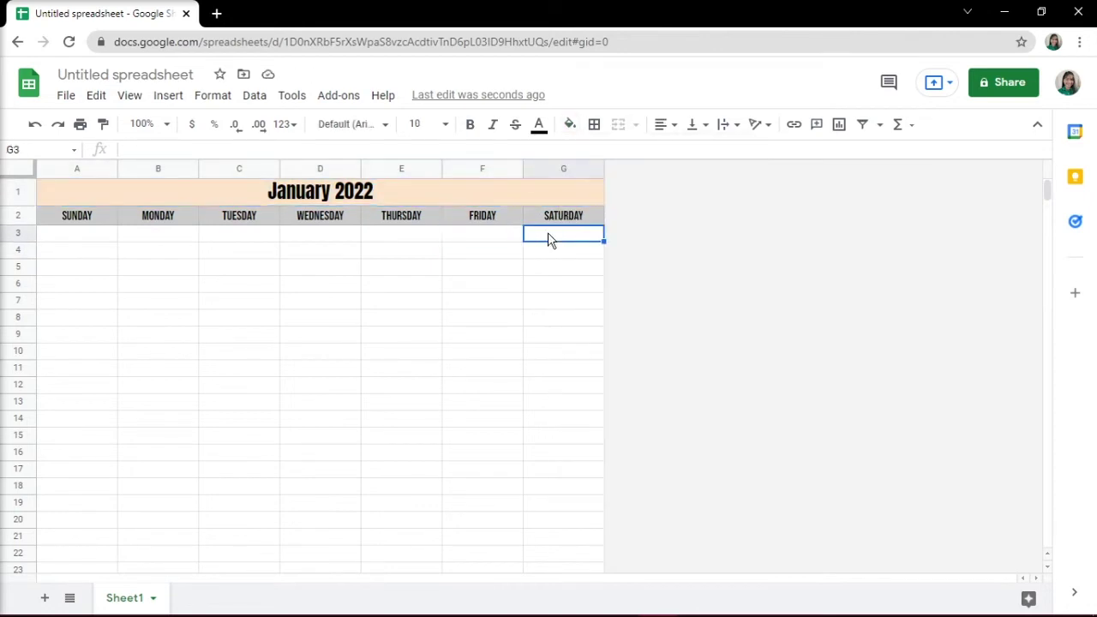
type("1")
left_click(87, 271)
type("2\t3\t4\t5\t6\t7\t8")
left_click(87, 306)
type("9\t10\t11\t12\t13\t14\t1")
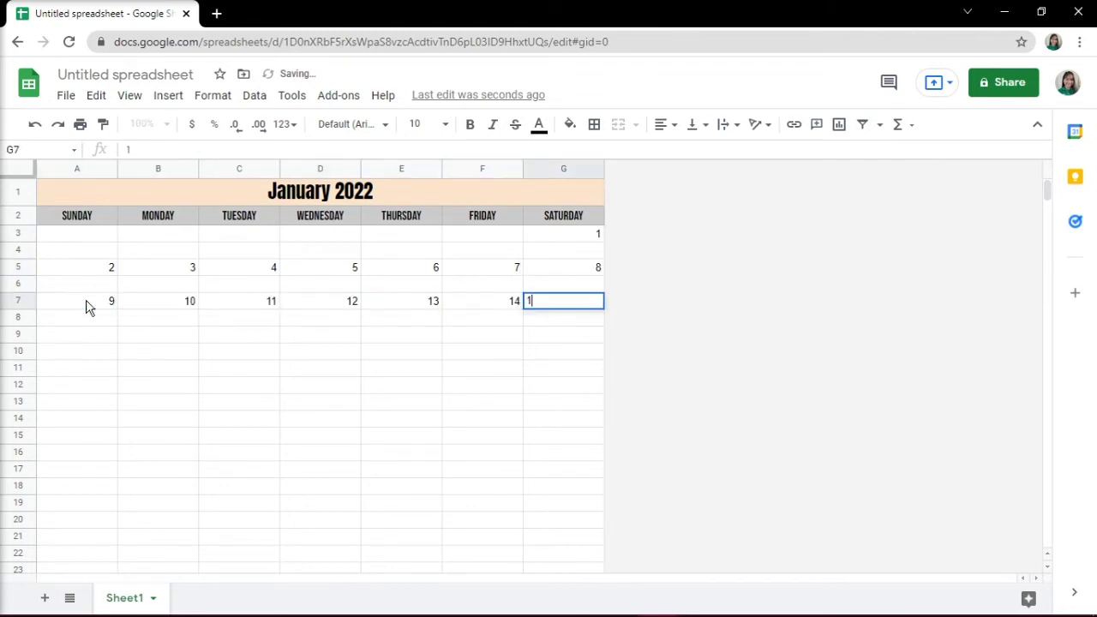
type("5")
Enter dates 16 to 22 across row 9, 23 to 29 across row 11, and 30 and 31 in A13:B13.
left_click(82, 340)
type("16\t17\t18\t19\t20\t")
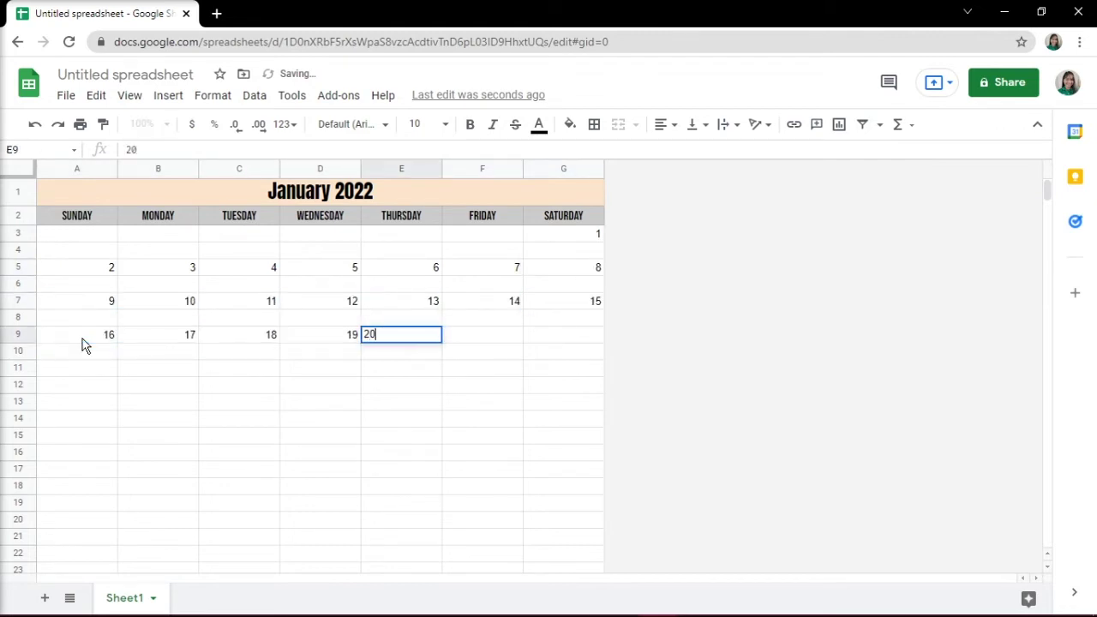
type("21\t22")
left_click(92, 366)
type("2")
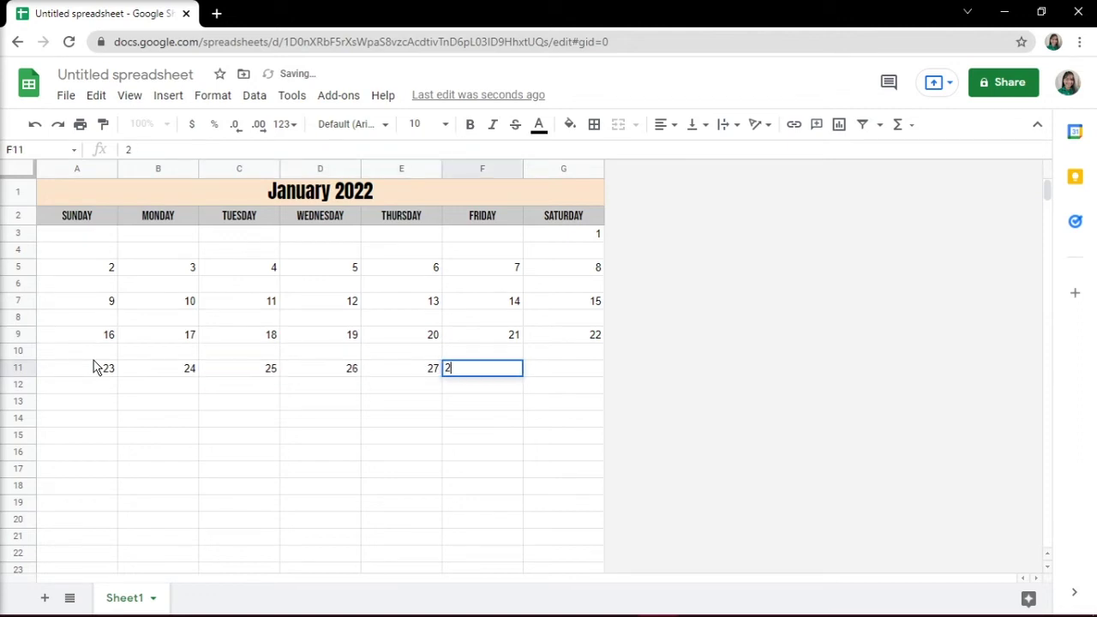
type("3\t24\t25\t26\t27\t28\t29")
left_click(105, 403)
type("30\t31")
left_click(251, 403)
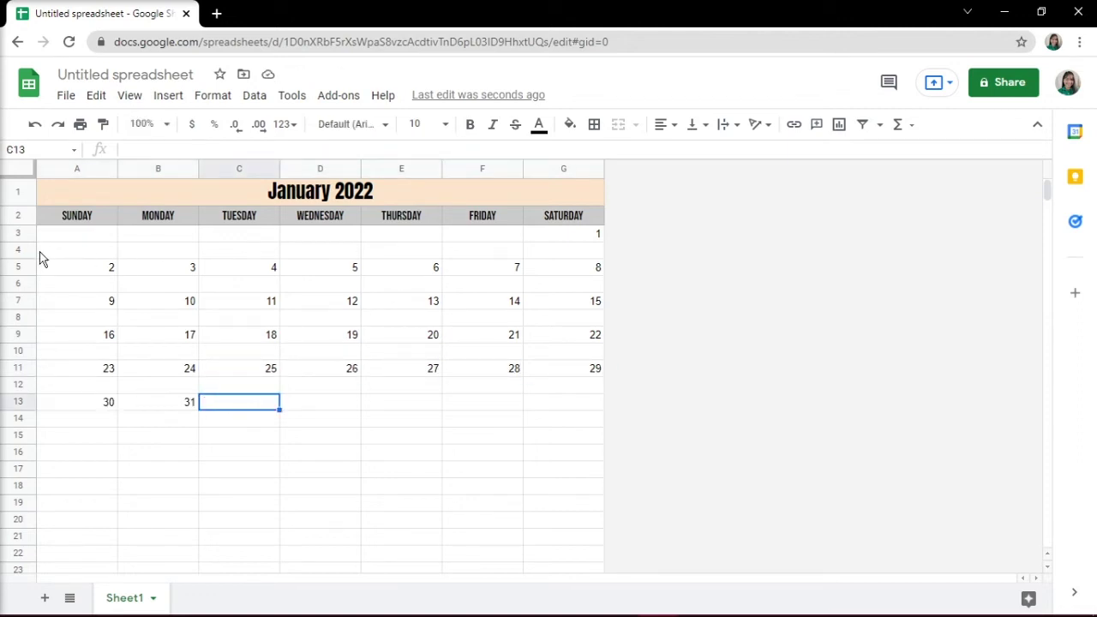
Increase the height of the blank rows 4, 6, 8, 10 and 12 between the date rows.
left_click_drag(19, 259, 17, 485)
scroll(17, 485, "down", 1)
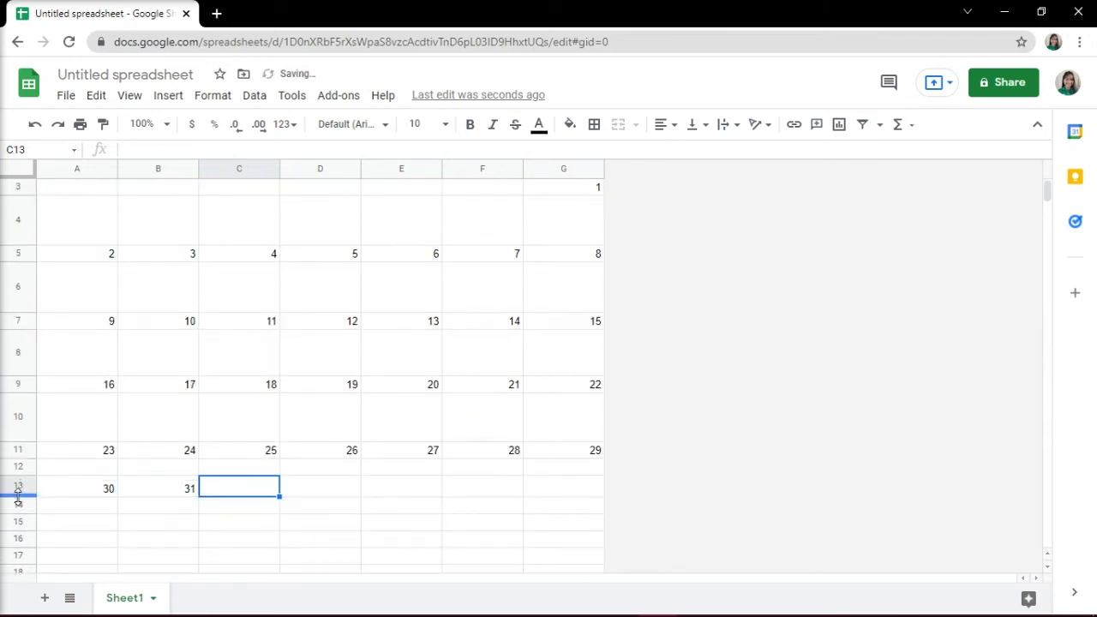
left_click_drag(13, 476, 27, 508)
Set all the January date cells to font size 11 and center them horizontally.
left_click(563, 187)
left_click_drag(77, 254, 563, 254, "ctrl")
left_click_drag(77, 321, 564, 321, "ctrl")
left_click_drag(77, 384, 564, 384, "ctrl")
left_click_drag(77, 450, 563, 450, "ctrl")
left_click_drag(78, 516, 158, 516, "ctrl")
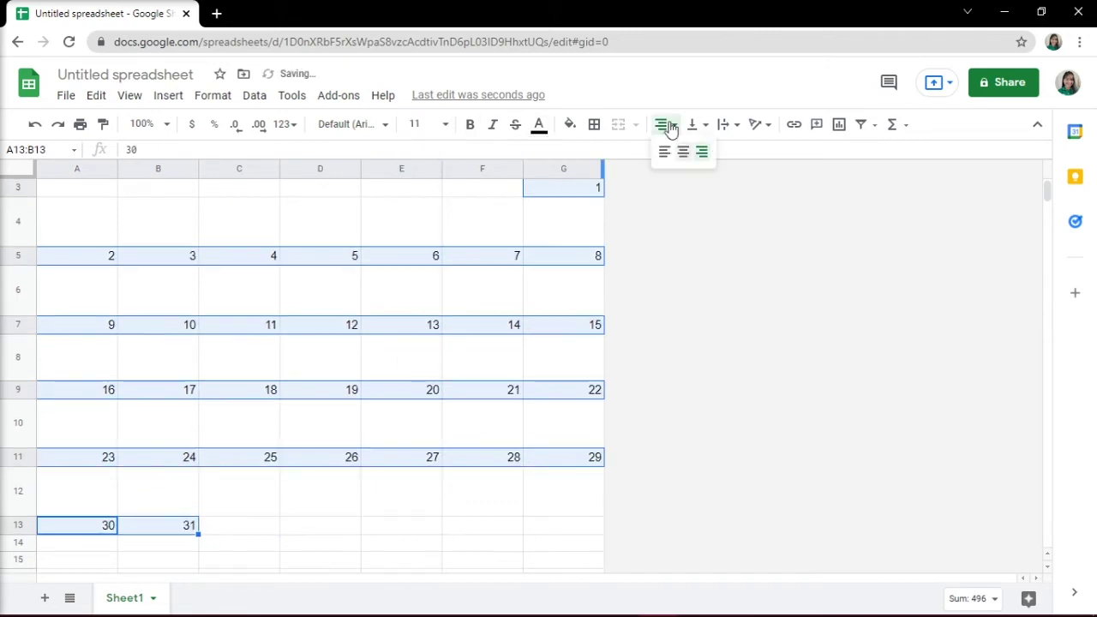
left_click(681, 151)
scroll(647, 328, "up", 1)
left_click(563, 269)
key("Down")
key("Down")
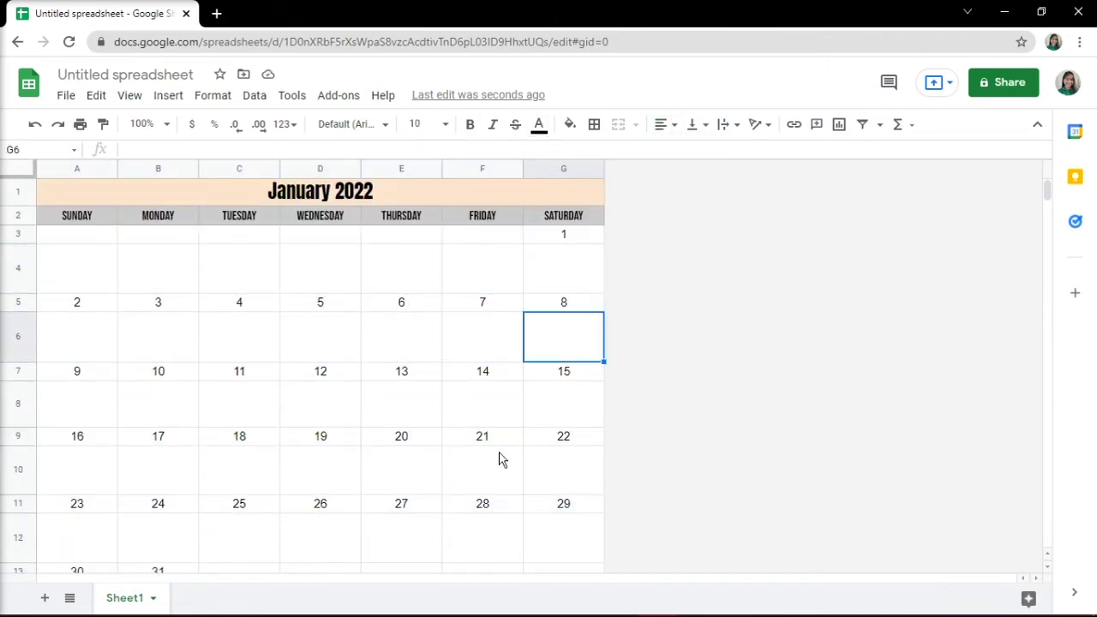
Widen the weekday columns A through G of the January calendar.
left_click_drag(361, 169, 451, 169)
left_click(639, 171)
left_click_drag(644, 169, 666, 169)
left_click_drag(747, 169, 789, 168)
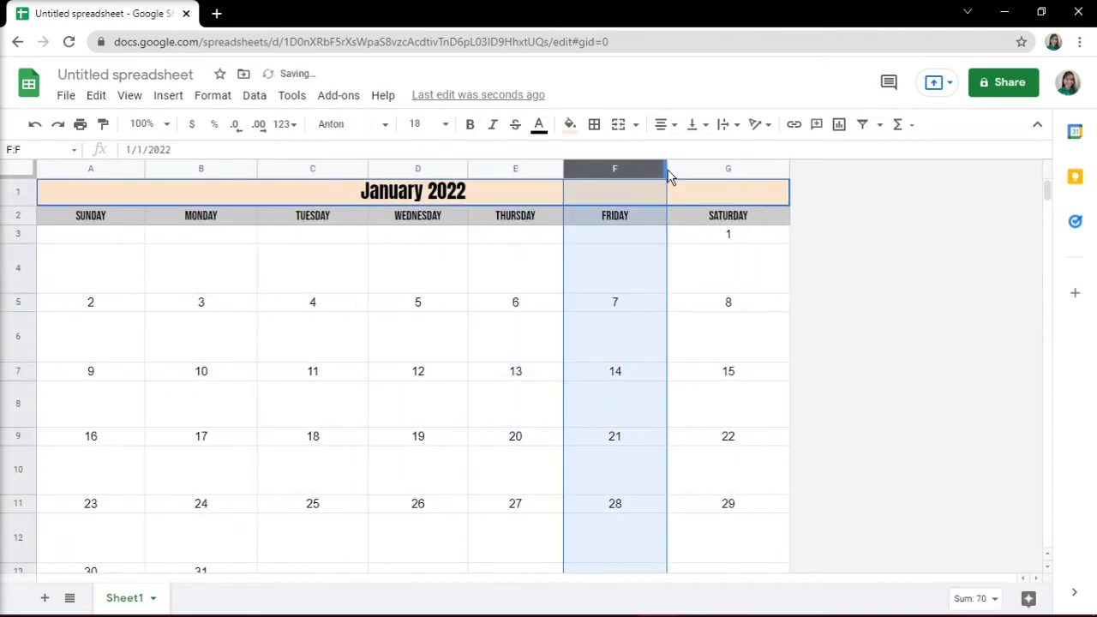
left_click_drag(666, 169, 679, 169)
left_click(739, 268)
left_click_drag(468, 169, 483, 169)
key("Down")
key("Down")
Fill all the January date cells with a very light grey.
left_click_drag(90, 308, 725, 319)
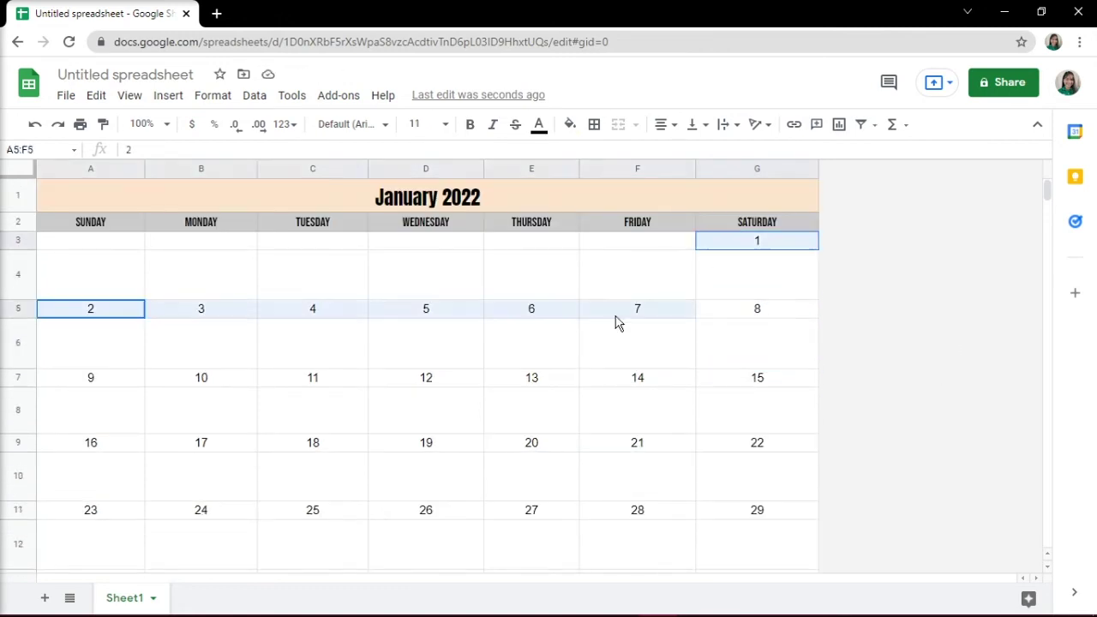
left_click_drag(90, 377, 757, 378)
left_click_drag(90, 442, 757, 442)
left_click_drag(90, 510, 797, 537)
left_click(569, 124)
left_click(716, 257)
left_click(740, 269)
key("Down")
key("Down")
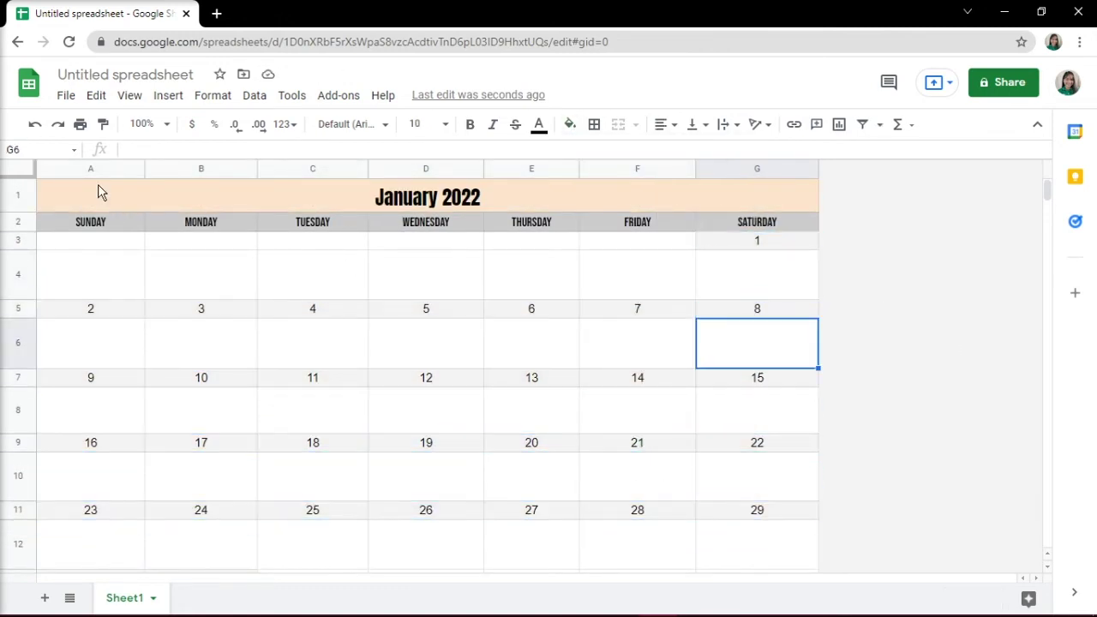
Copy the January calendar A1:G13 and paste it below, starting at A16.
left_click_drag(98, 191, 563, 465)
right_click(564, 466)
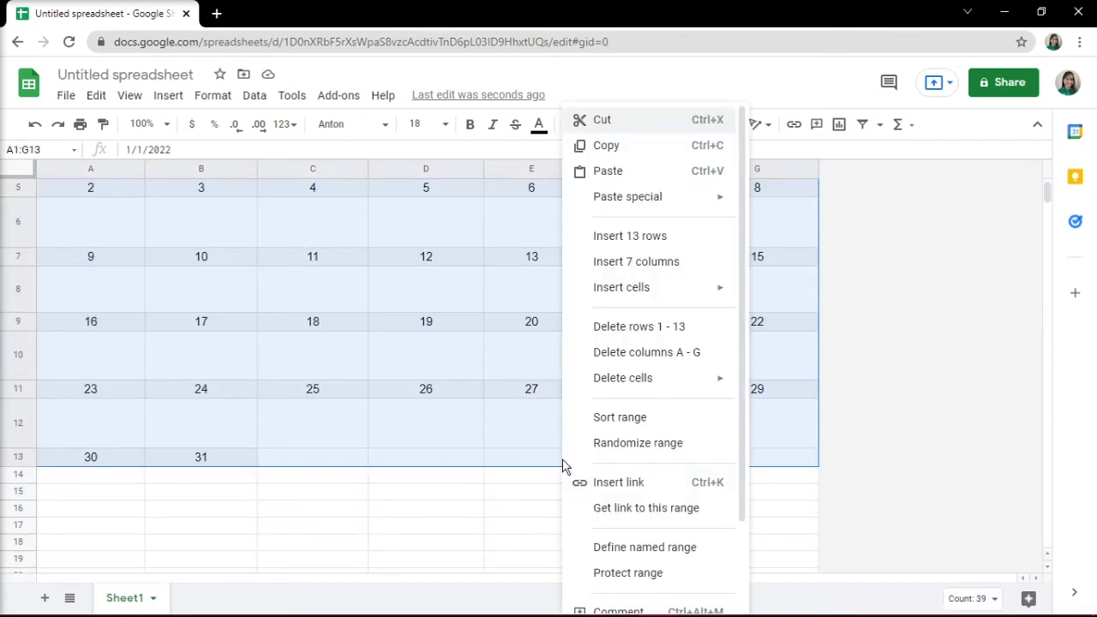
left_click(603, 146)
left_click(91, 495)
scroll(85, 343, "down", 3)
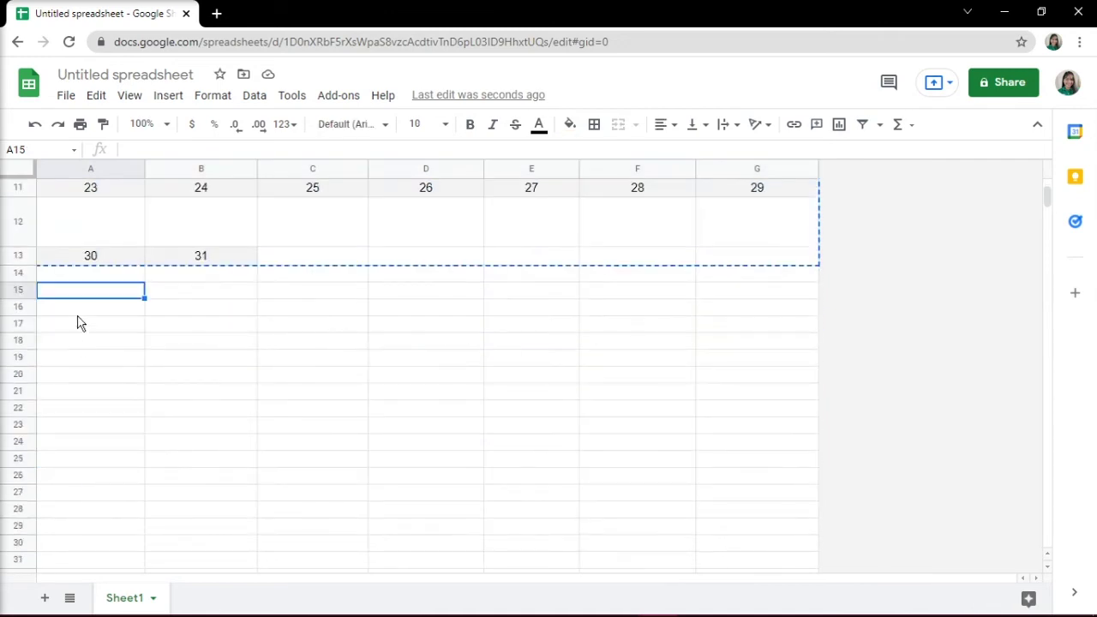
left_click(77, 312)
right_click(77, 312)
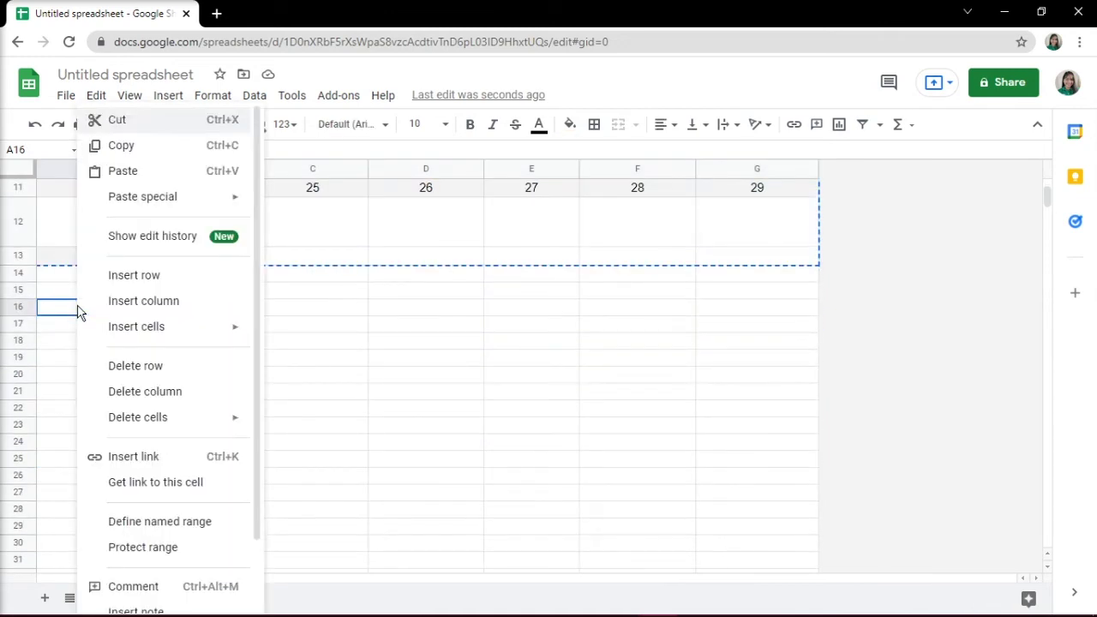
left_click(147, 172)
Change the copied calendar's title to February 2022 and enter dates 1 to 5 from C18 and 6 to 12 across row 20.
double_click(403, 313)
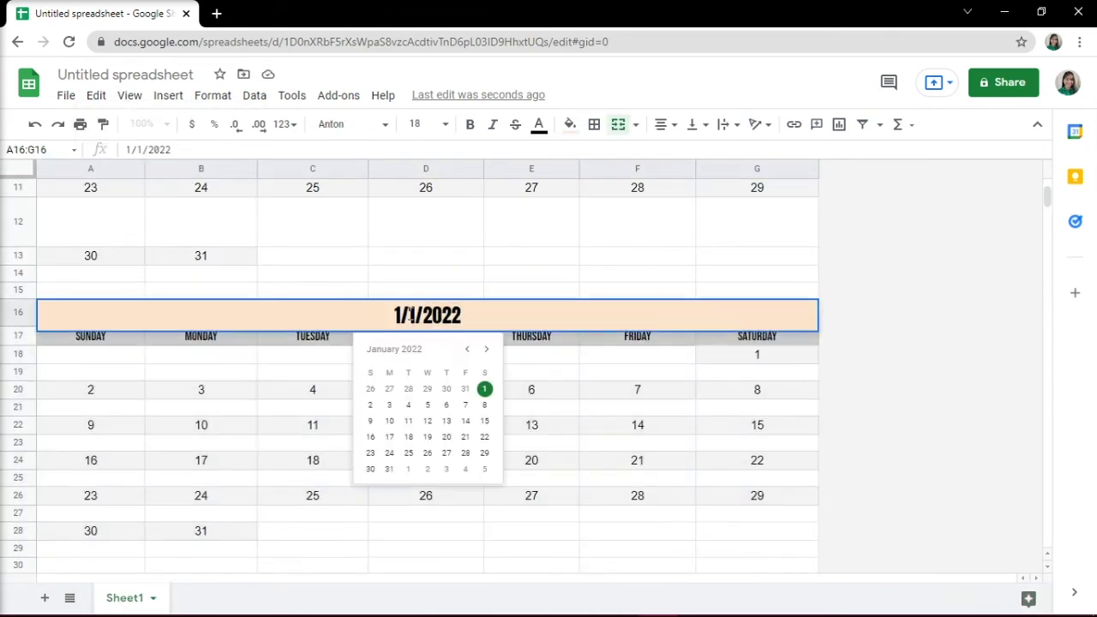
left_click(408, 390)
left_click(758, 364)
left_click(306, 362)
type("1\t2\t3\t4")
key("Down")
type("8\t9\t10\t11\t12")
Replace the remaining February dates with 13 to 19 in row 22, 20 to 26 in row 24, and 27 and 28 in A26:B26.
left_click(115, 429)
type("13\t14\t15\t16\t17\t18\t19")
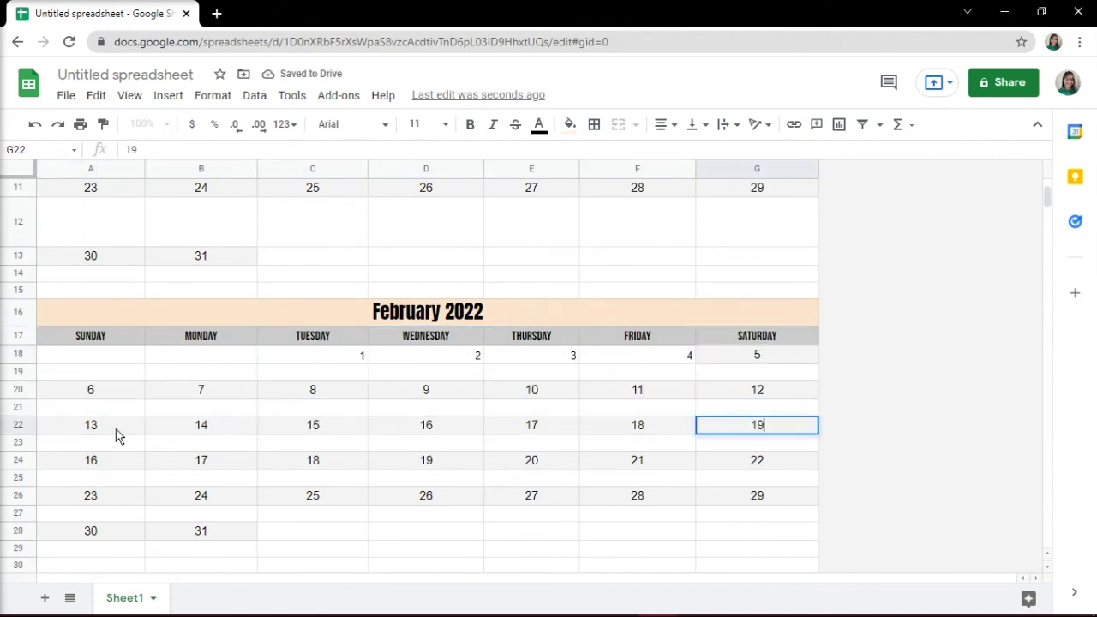
left_click(109, 465)
type("20\t21\t22\t21")
key("BackSpace")
type("3\t24\t25\t26")
left_click(93, 496)
type("27\t28")
Clear the leftover dates after the 28th in the February calendar and remove their grey fill.
key("Delete")
key("Tab")
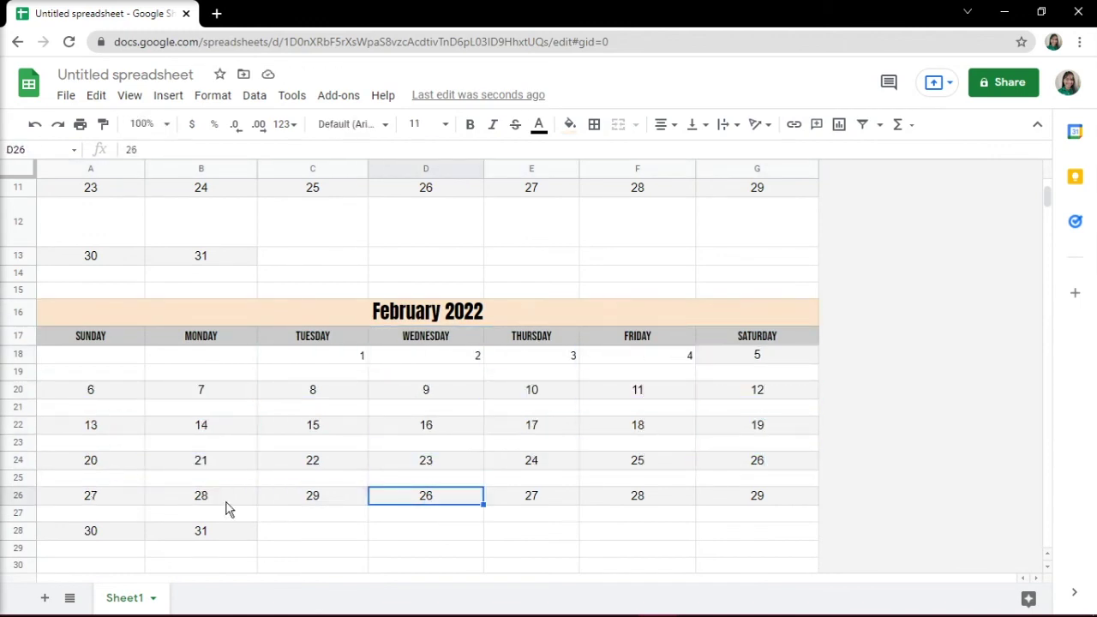
left_click_drag(326, 502, 769, 540)
left_click(571, 124)
key("Delete")
left_click_drag(90, 530, 200, 531)
key("Delete")
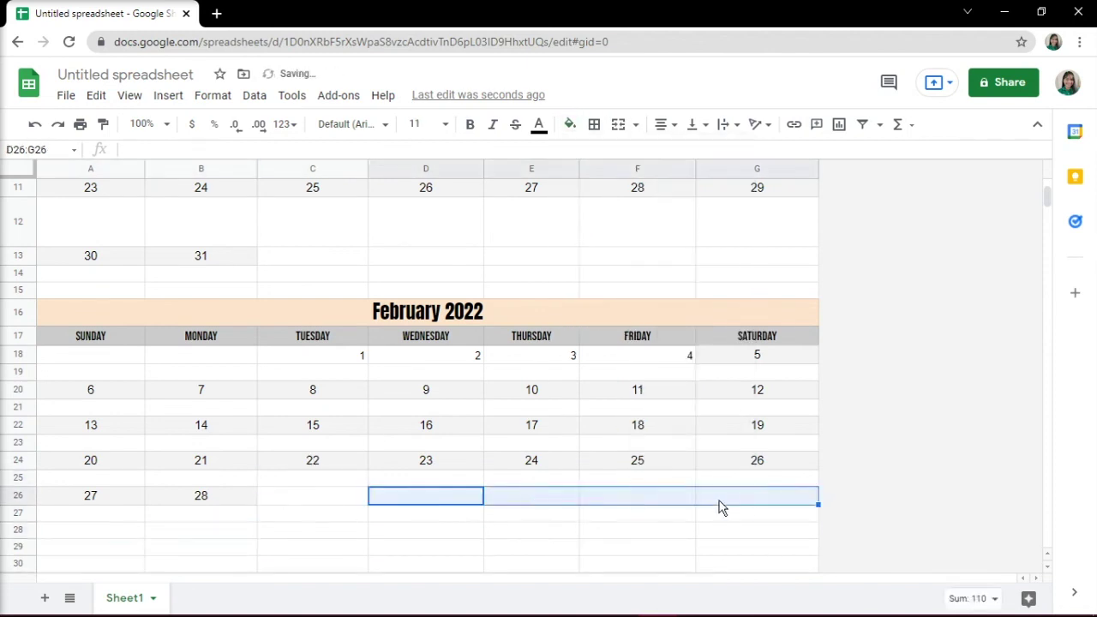
Widen the Thursday column E to be closer to the other weekday columns.
left_click(757, 391)
left_click_drag(579, 168, 604, 168)
left_click(660, 311)
scroll(748, 537, "up", 4)
left_click(783, 410)
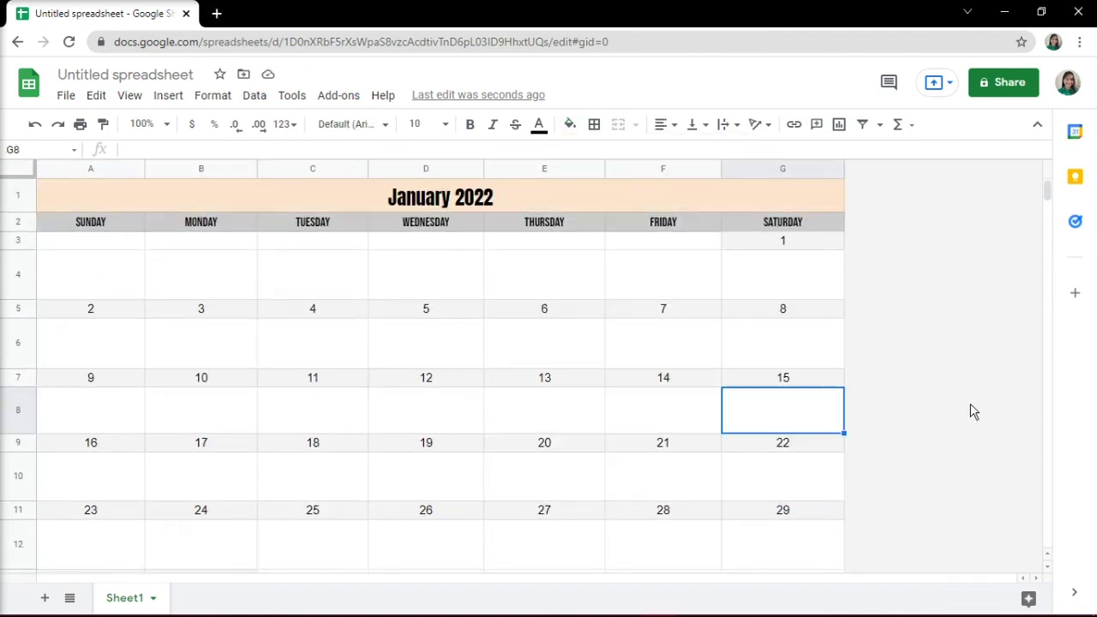